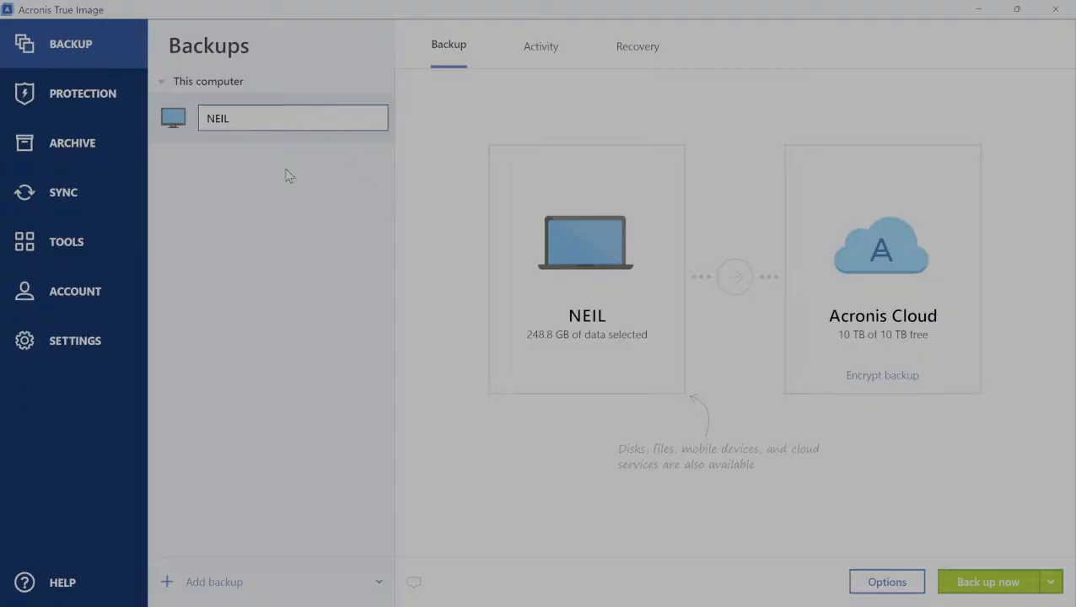
# Change the backup source to disks and partitions, selecting the SK hynix PC801 disk with its EFI, Recovery and Windows (C:) partitions
pyautogui.moveTo(574, 227)
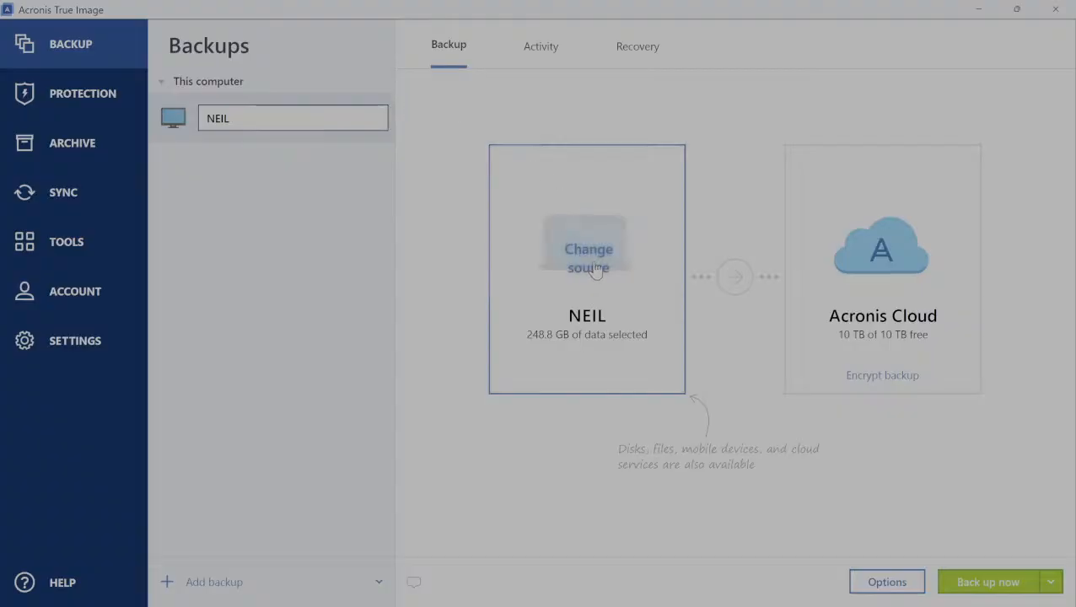
pyautogui.click(596, 267)
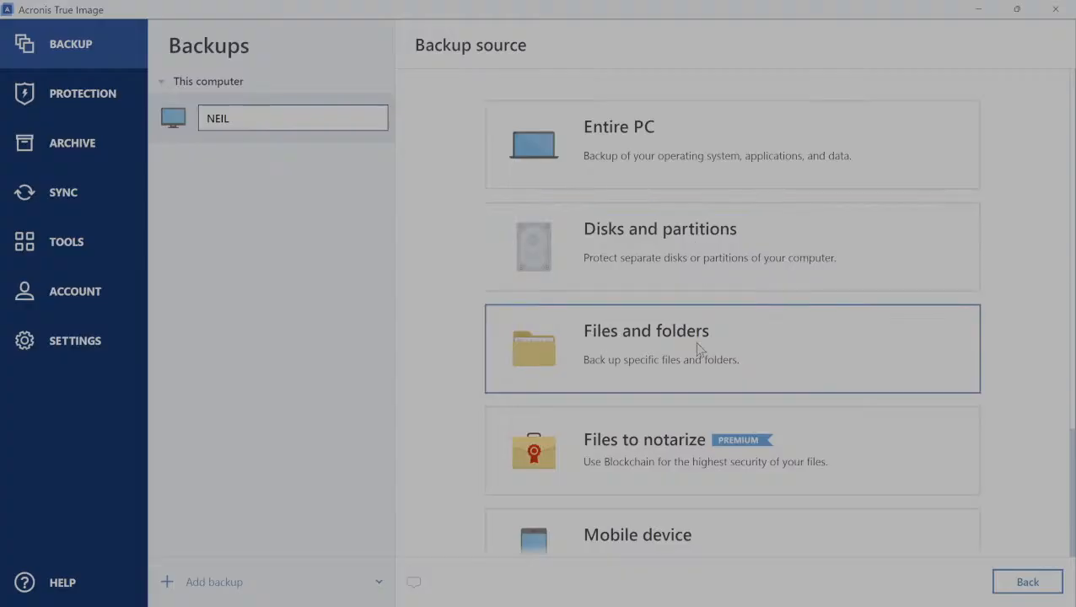
pyautogui.scroll(-1, 698, 347)
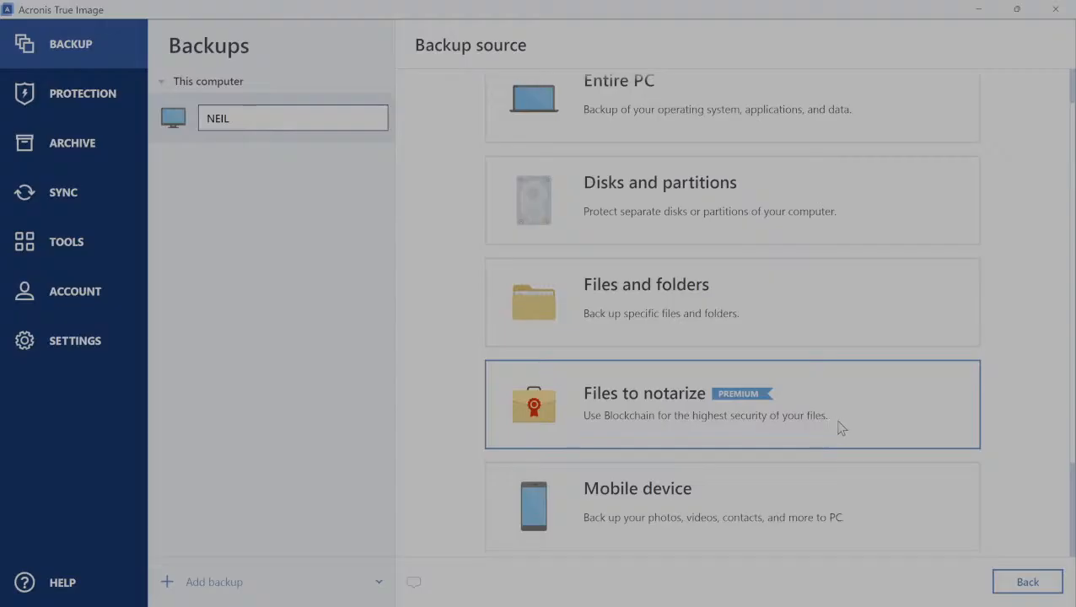
pyautogui.scroll(-1, 818, 417)
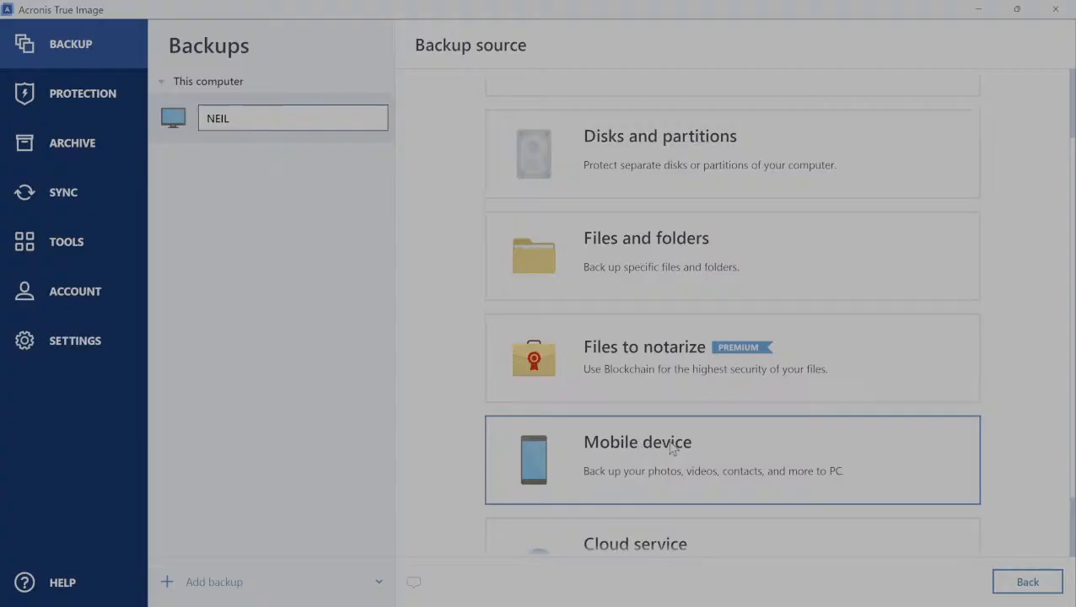
pyautogui.scroll(-2, 672, 447)
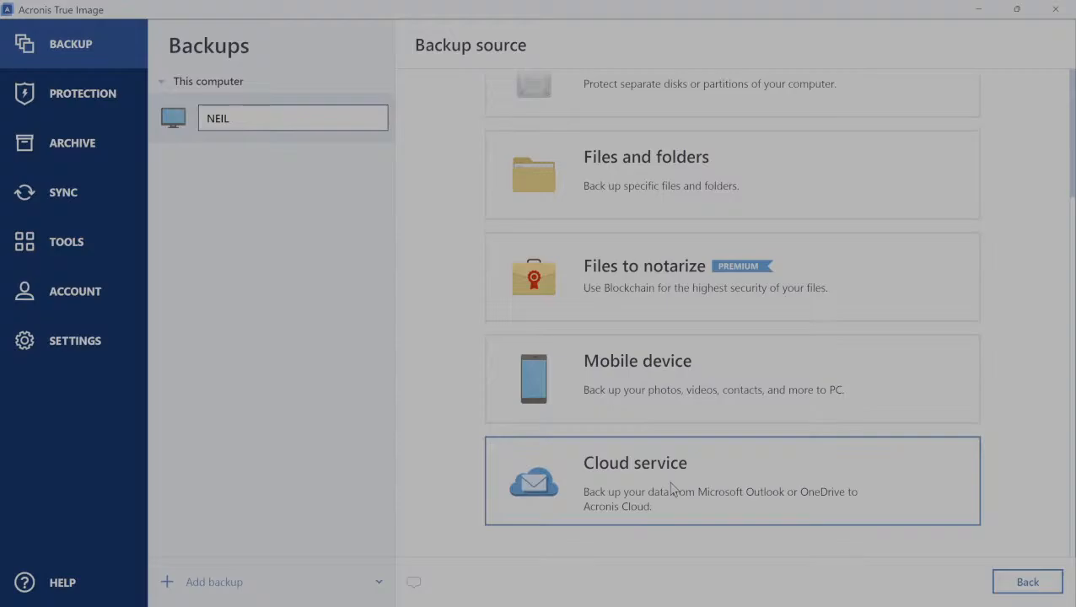
pyautogui.scroll(4, 673, 488)
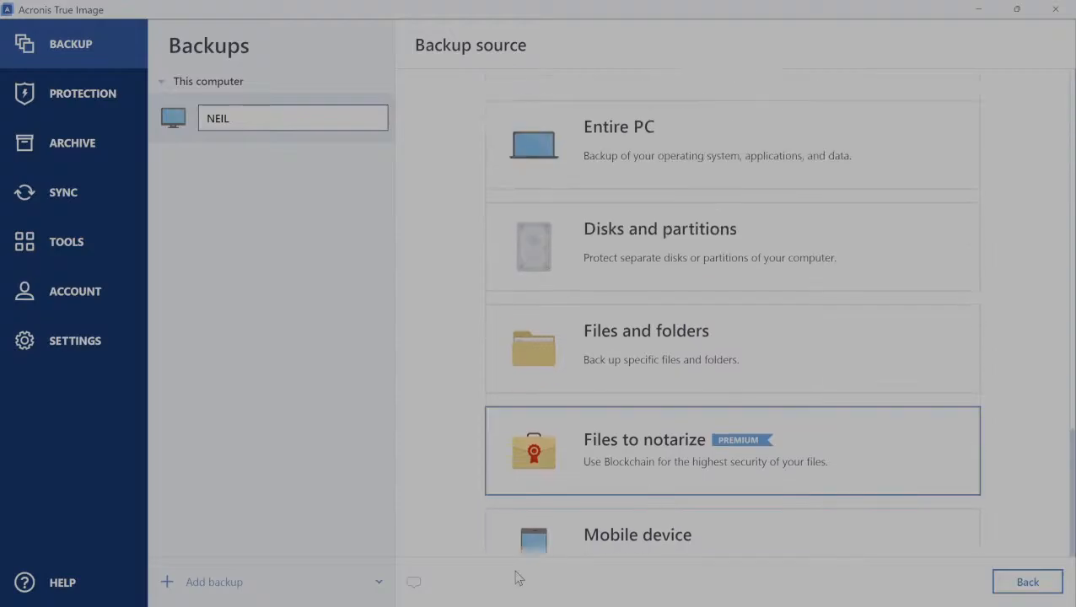
pyautogui.click(635, 243)
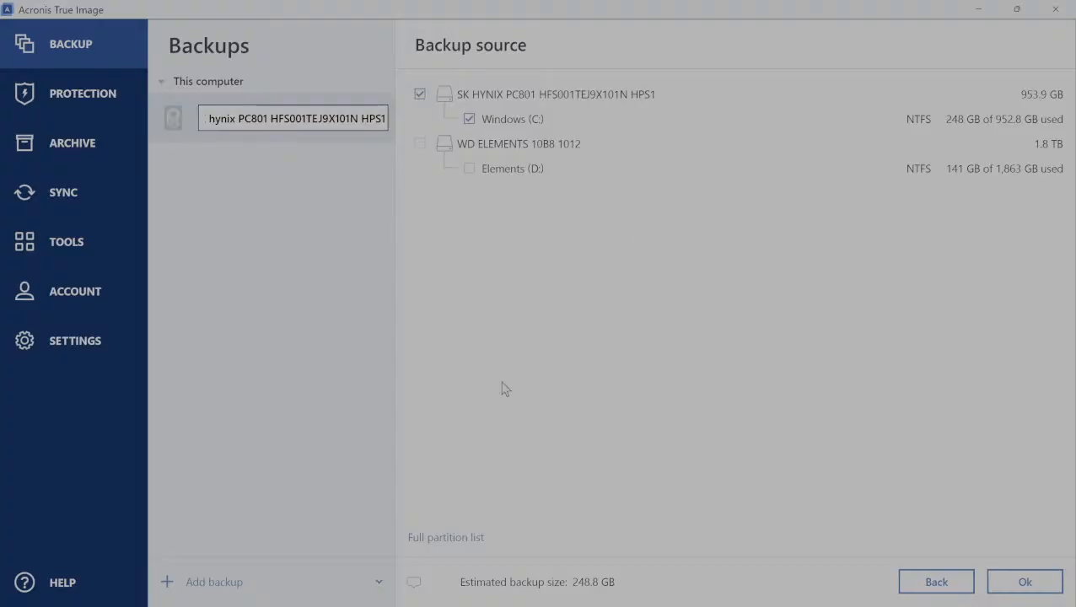
pyautogui.click(446, 538)
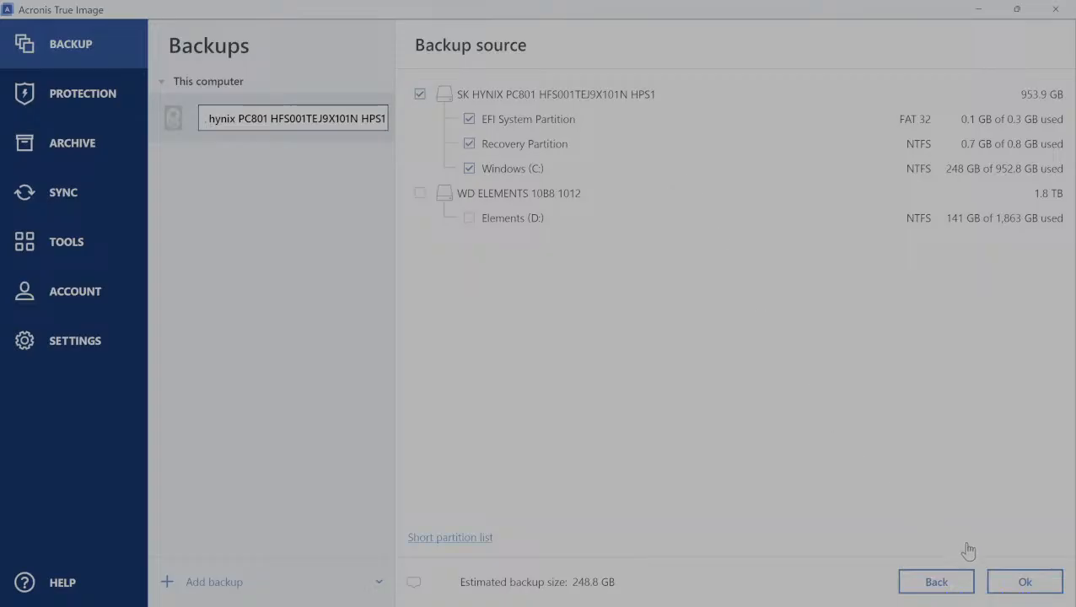
pyautogui.click(1017, 584)
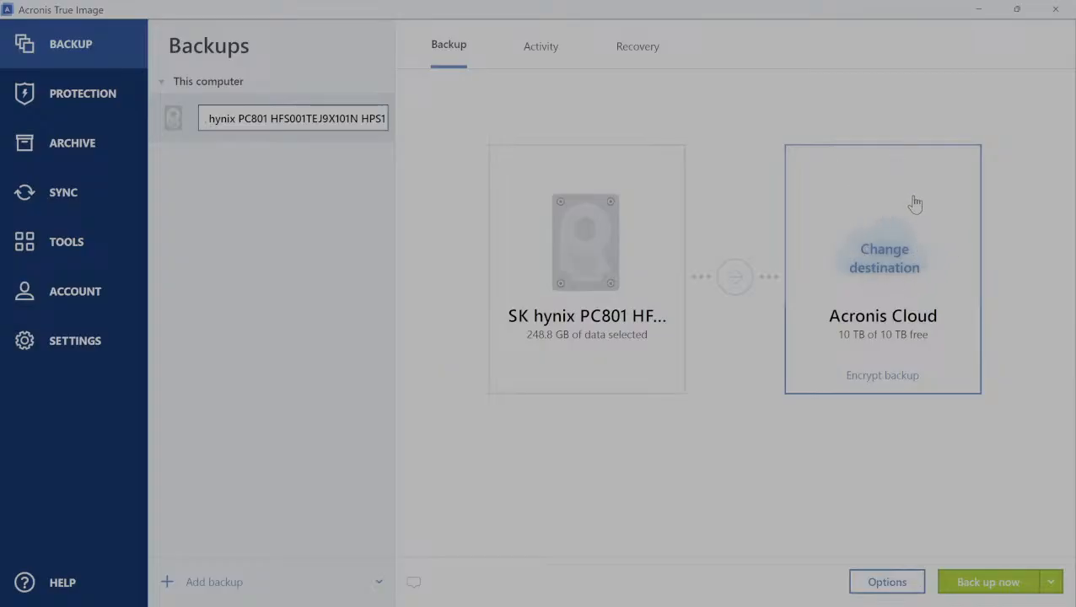
# Set the backup destination to the Acronis True Image Backups folder on the Elements (D:) drive
pyautogui.click(926, 246)
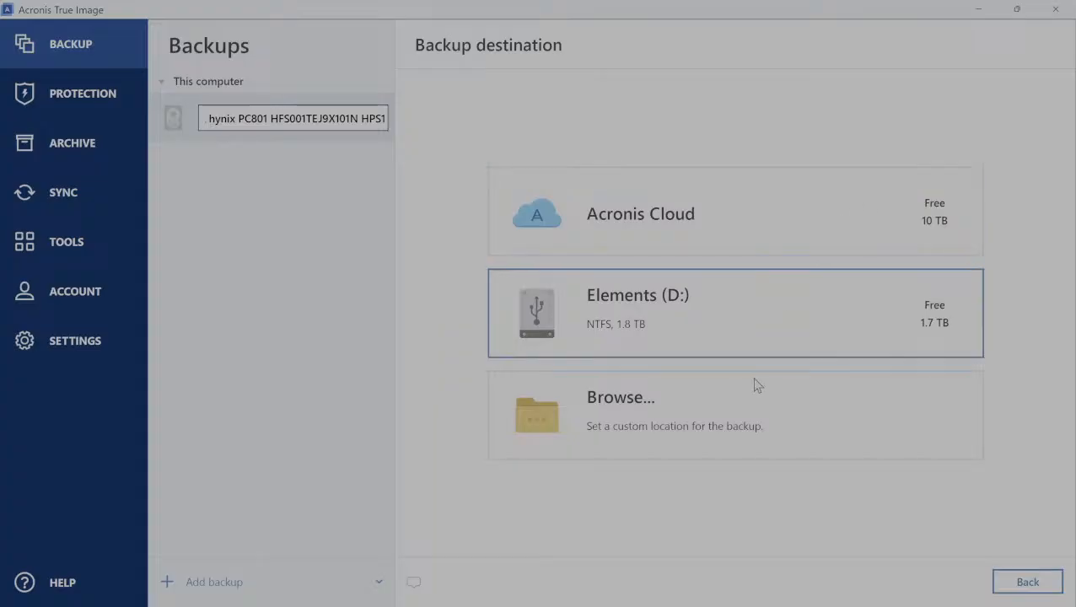
pyautogui.click(736, 431)
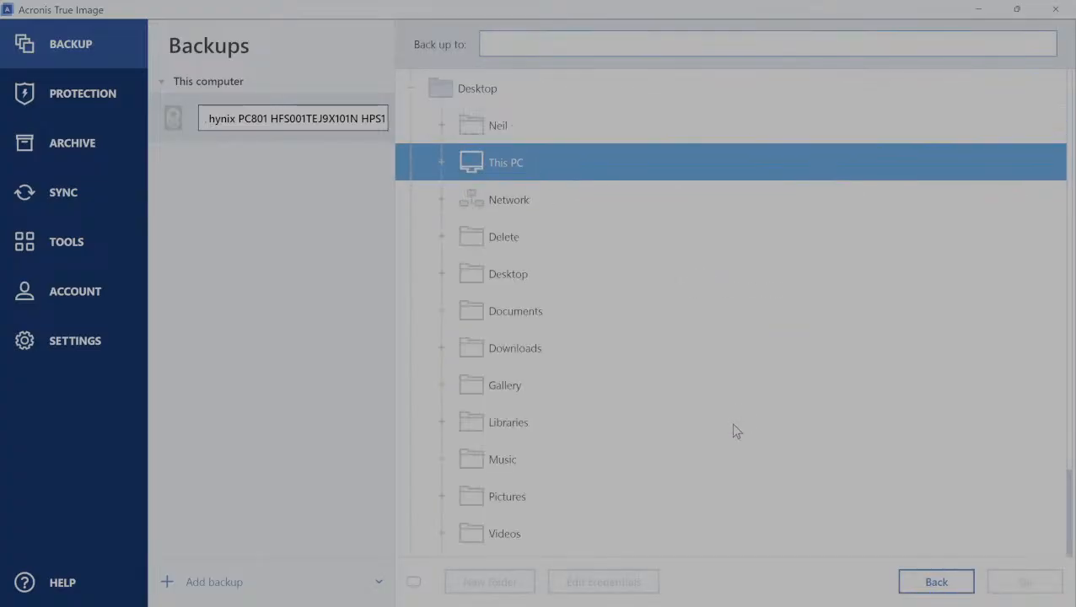
pyautogui.doubleClick(546, 177)
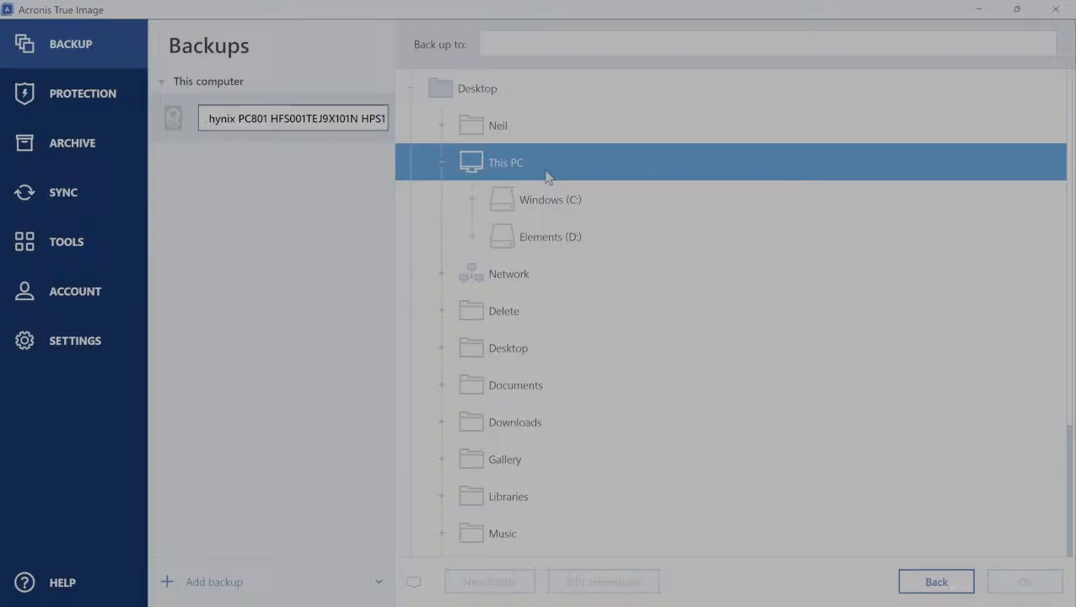
pyautogui.doubleClick(562, 239)
pyautogui.click(674, 277)
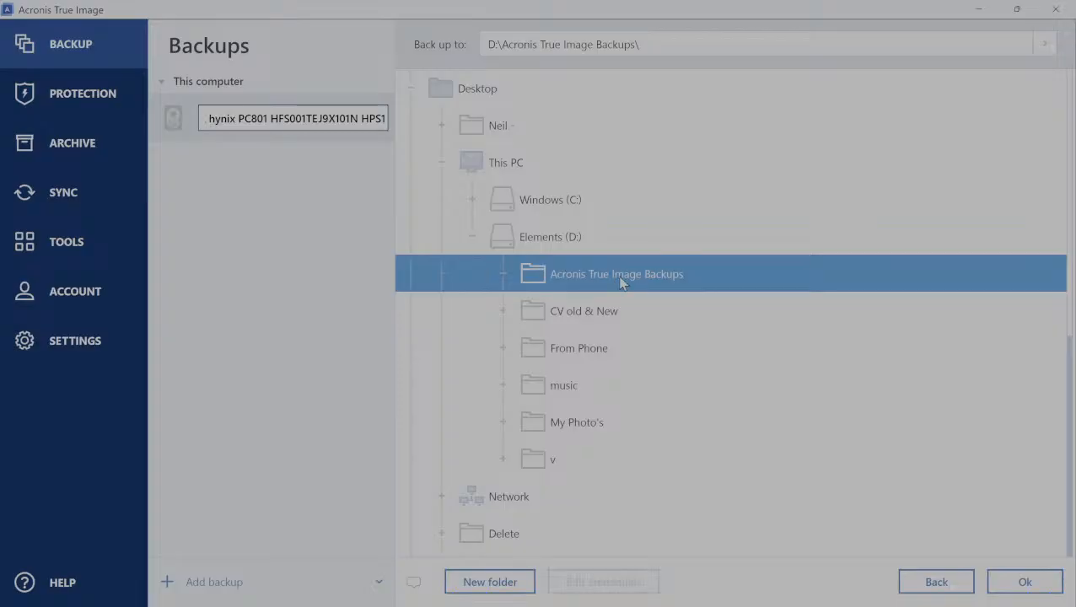
pyautogui.click(1027, 585)
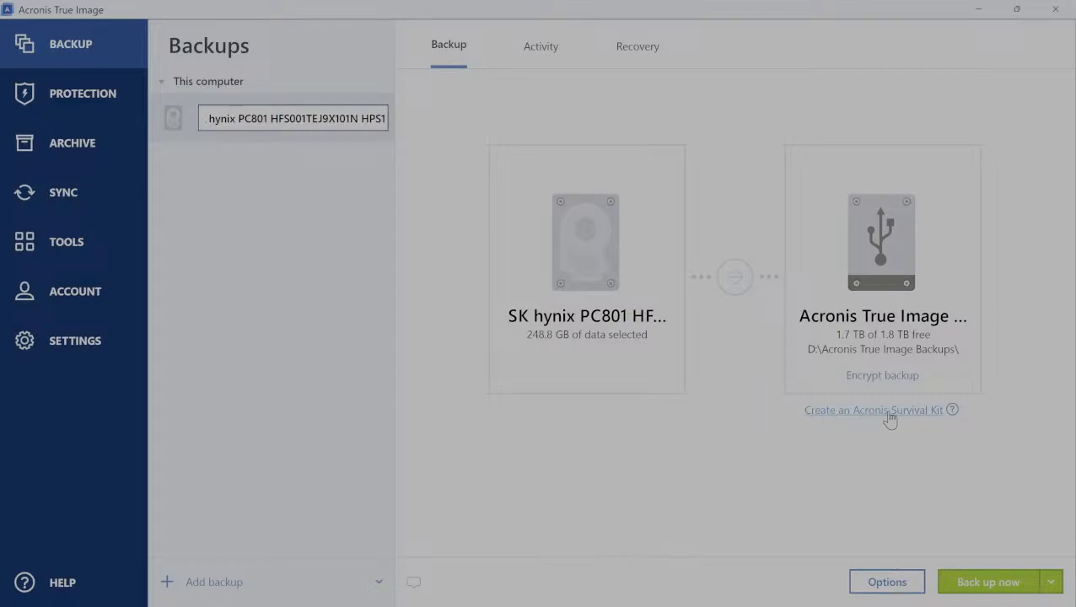
# Read the Acronis Survival Kit description and put off creating the kit
pyautogui.click(937, 413)
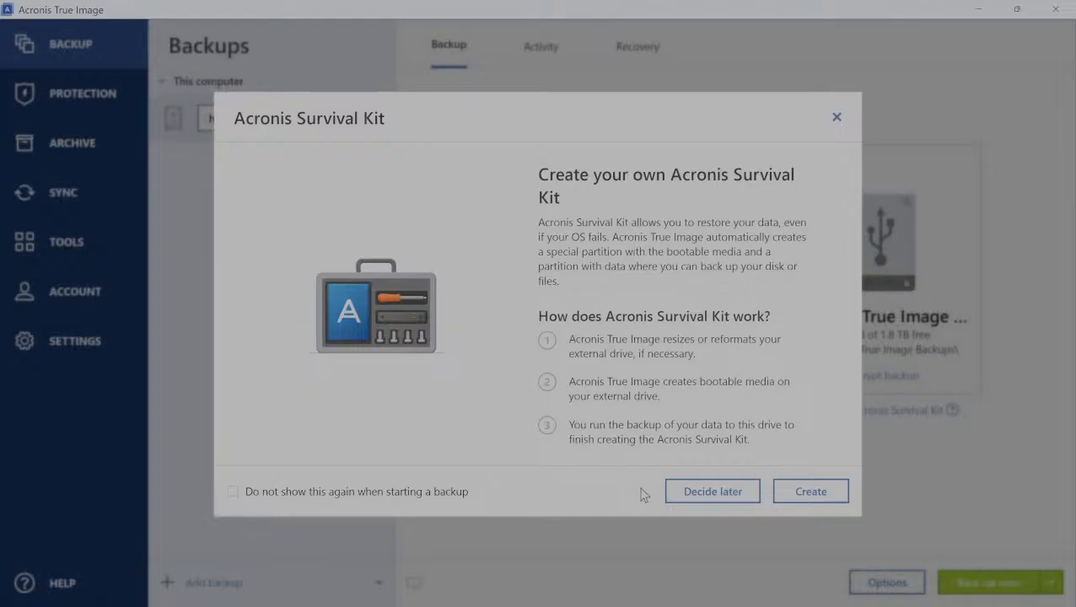
pyautogui.click(713, 492)
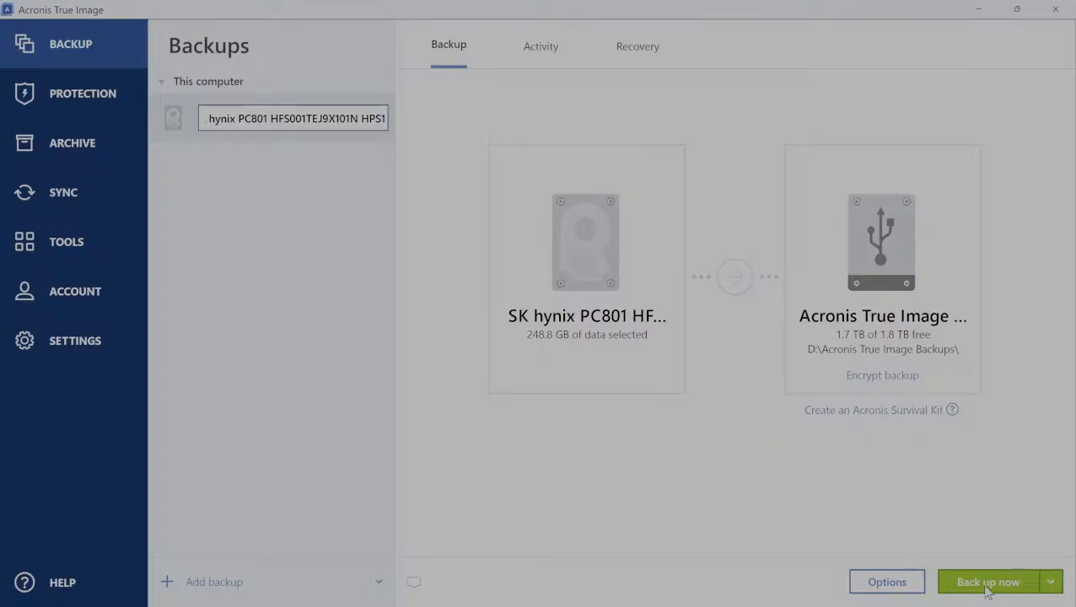
# In the disk backup options, reveal the advanced schedule settings and set the schedule to Do not schedule
pyautogui.click(885, 590)
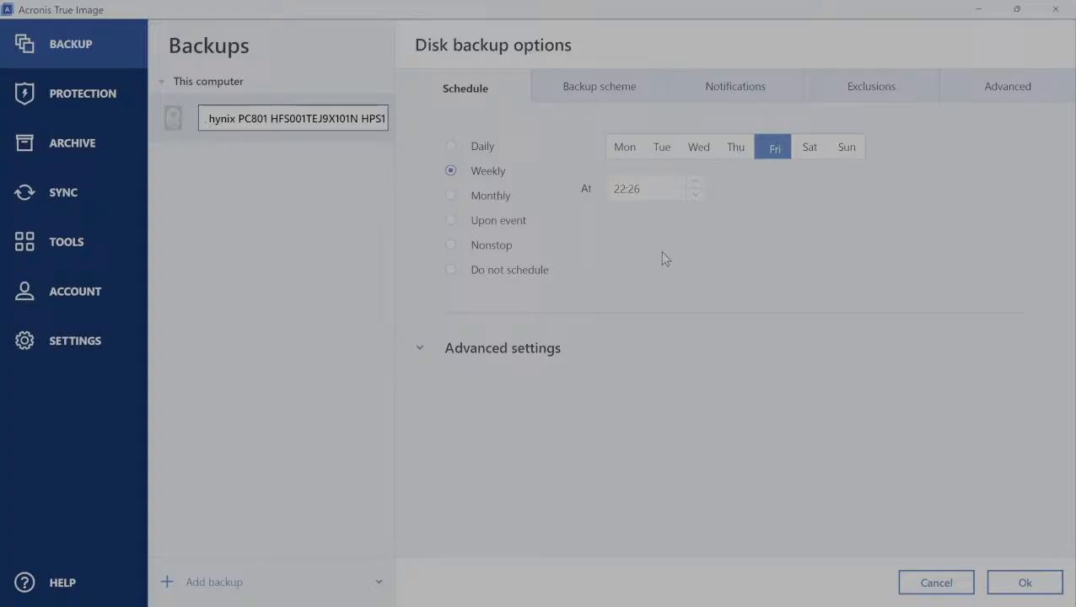
pyautogui.click(579, 348)
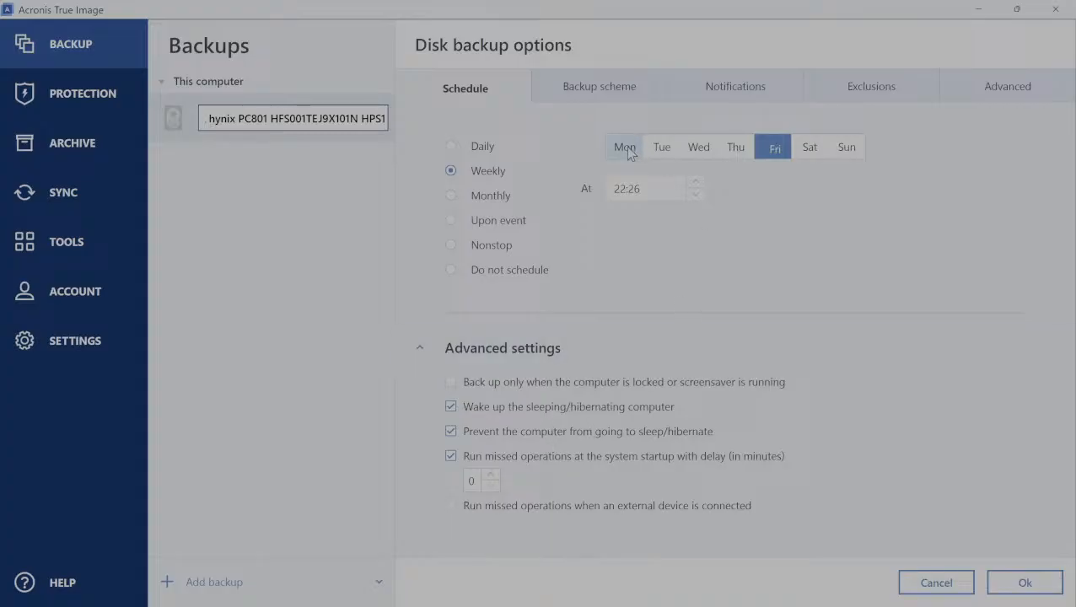
pyautogui.click(525, 278)
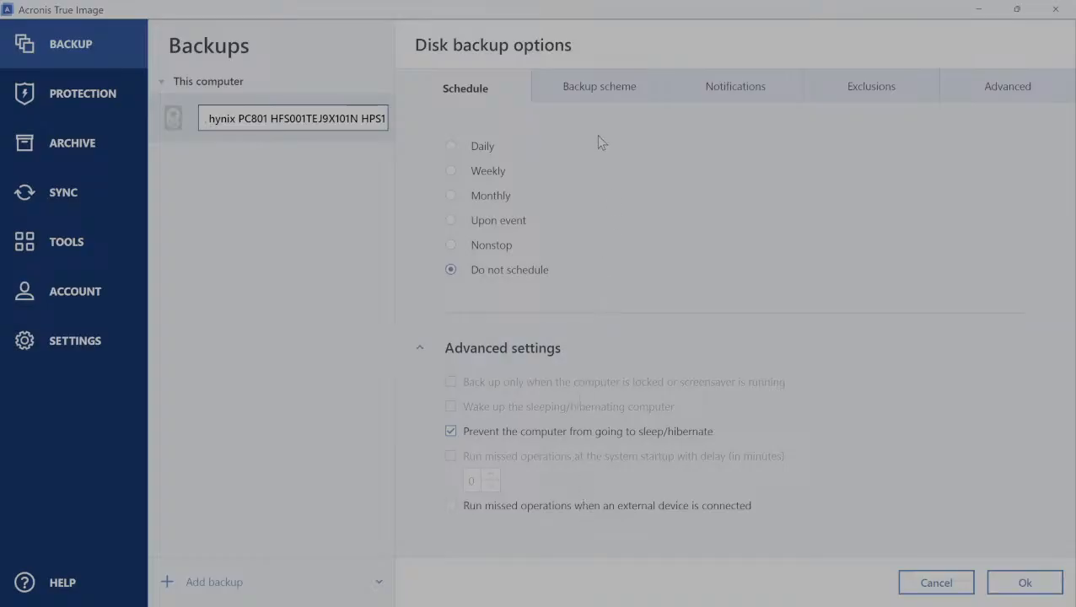
# Choose the custom scheme with the differential method, leave automatic cleanup on, and mark the settings to save as default
pyautogui.click(611, 90)
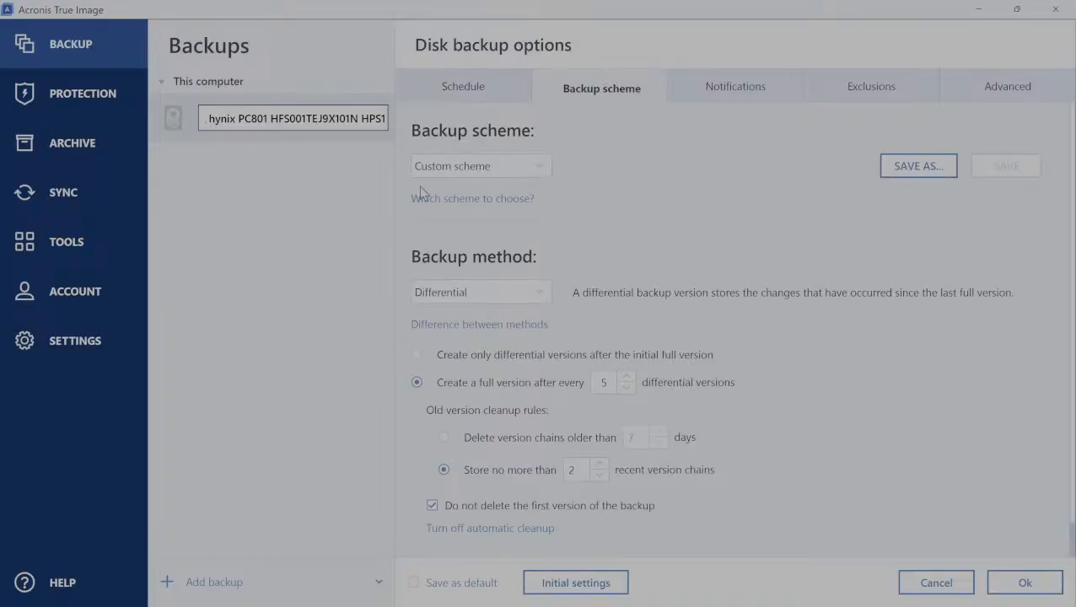
pyautogui.click(506, 176)
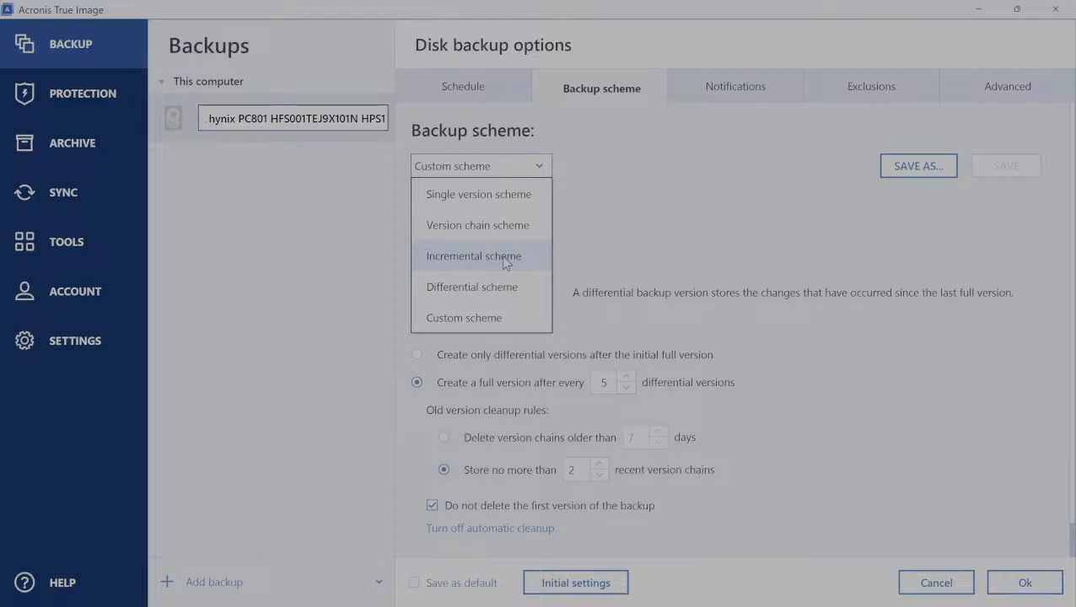
pyautogui.click(477, 318)
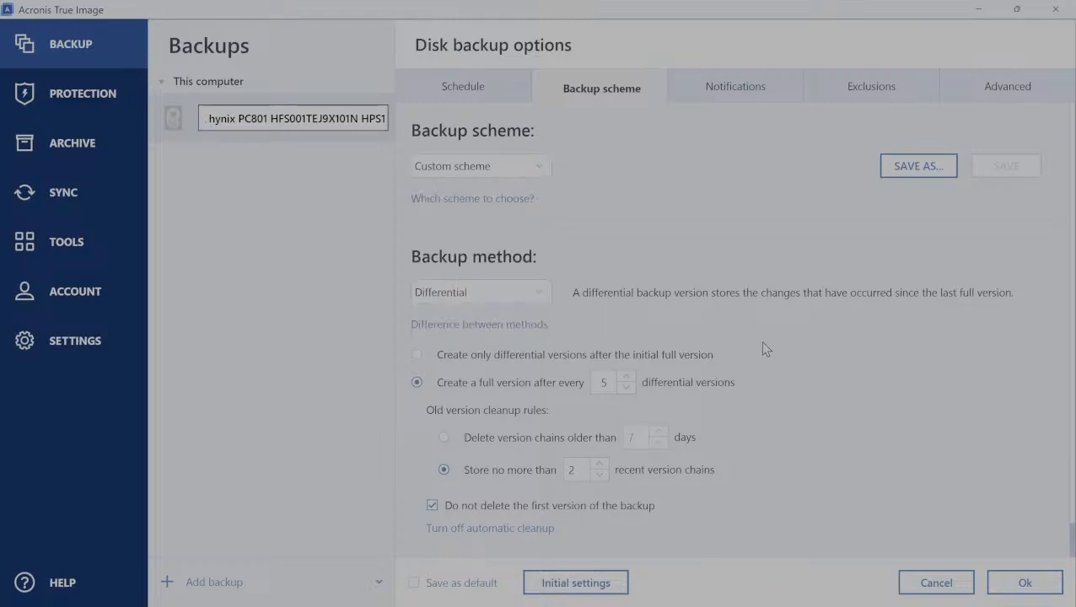
pyautogui.scroll(-1, 763, 348)
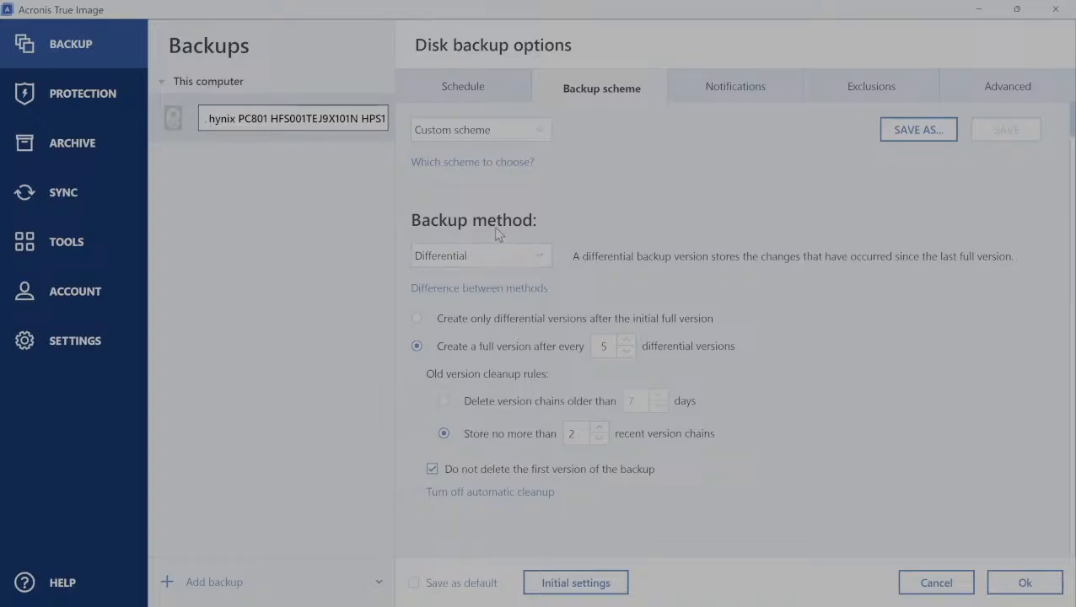
pyautogui.click(480, 494)
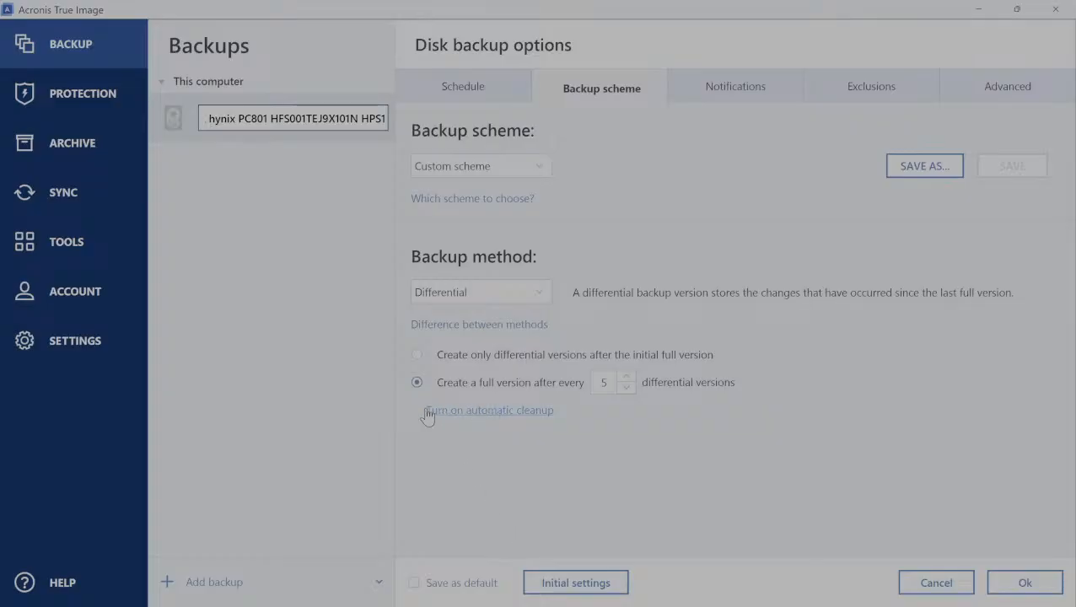
pyautogui.click(516, 414)
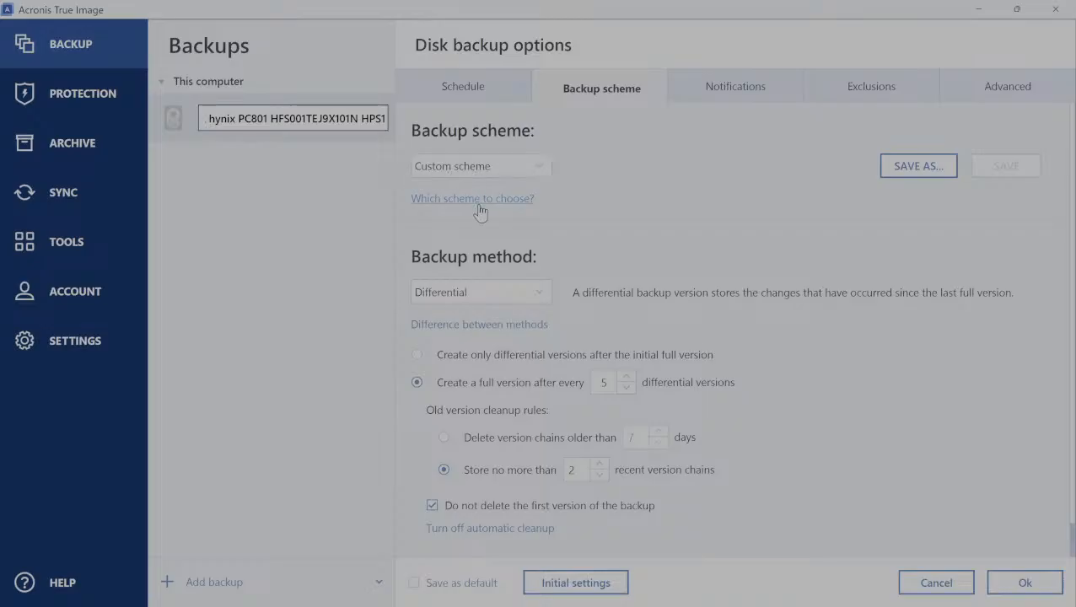
pyautogui.click(487, 302)
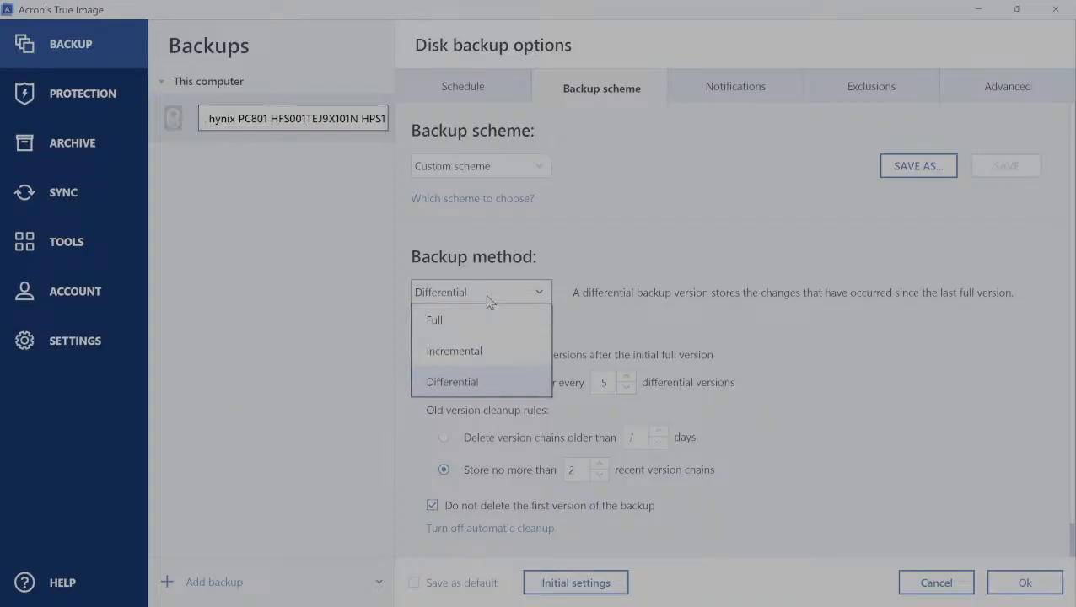
pyautogui.click(458, 393)
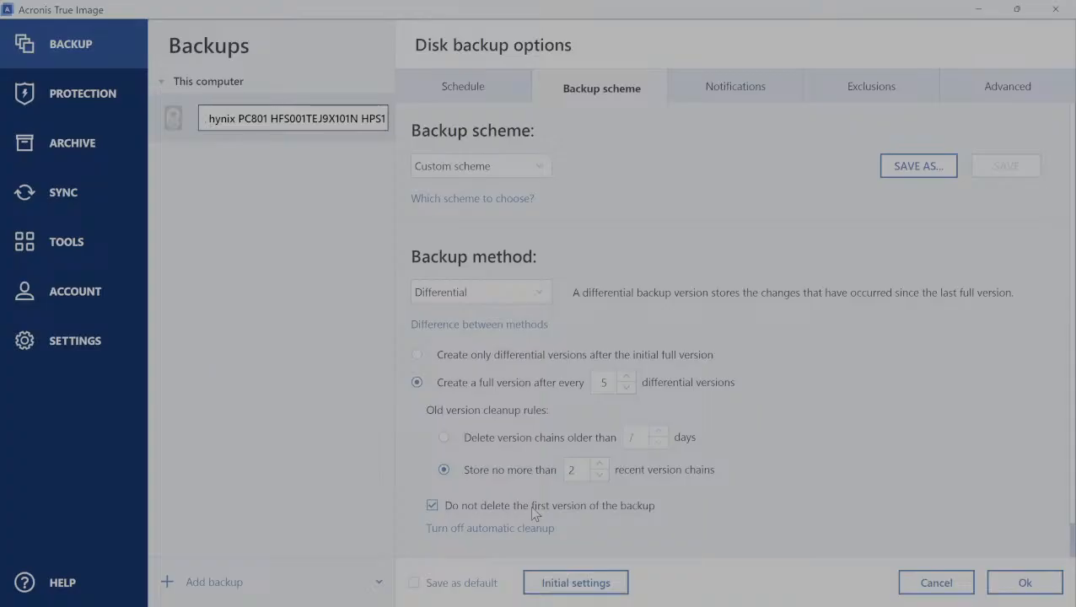
pyautogui.click(414, 585)
# Review the notification, exclusion, advanced and validation settings, and accept the disk backup options
pyautogui.click(748, 82)
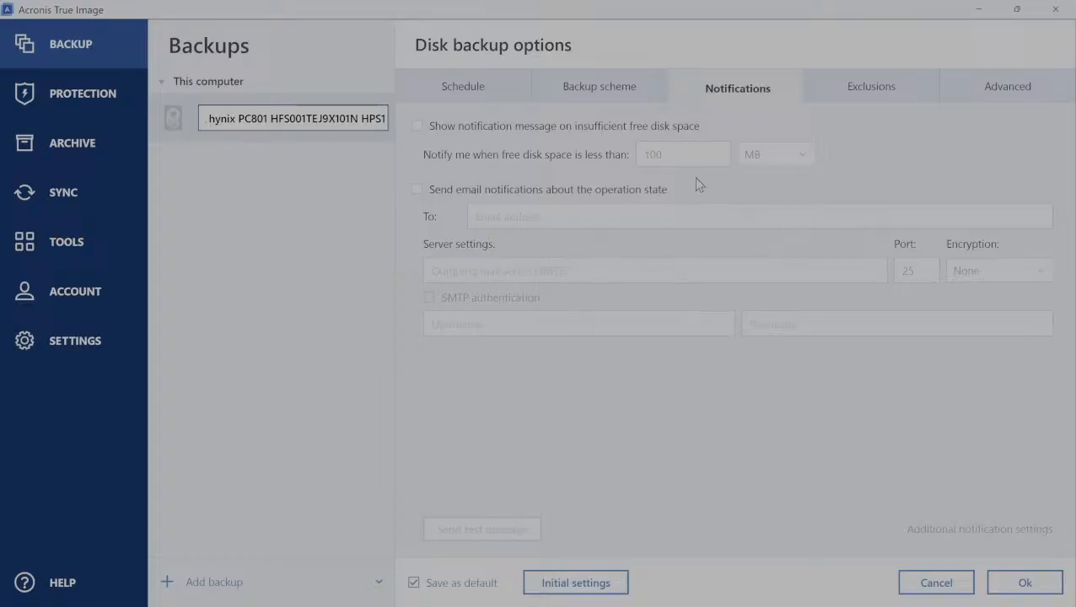
pyautogui.click(860, 88)
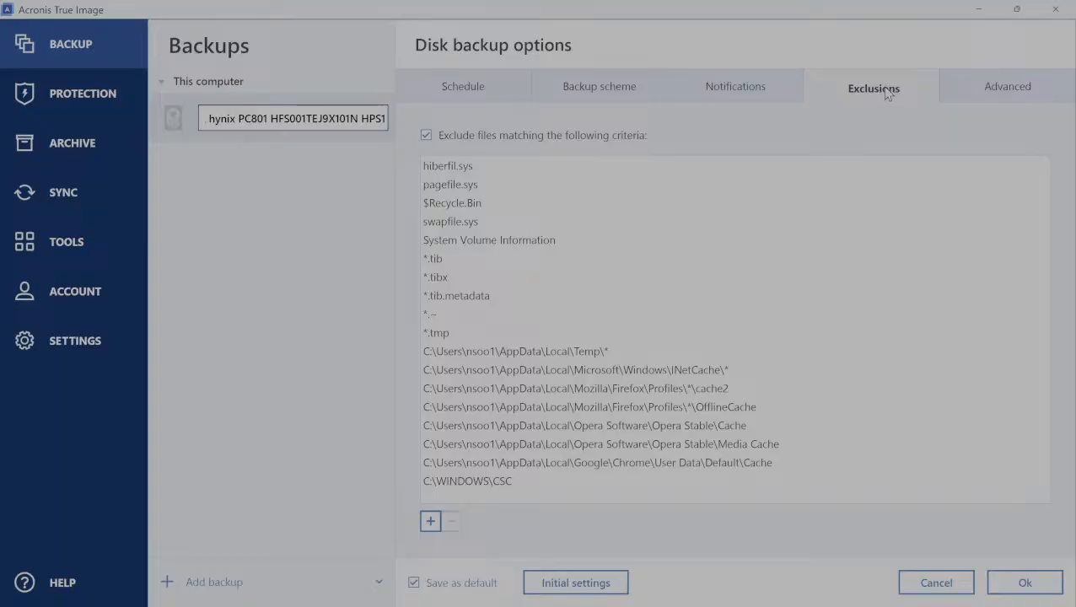
pyautogui.click(1003, 94)
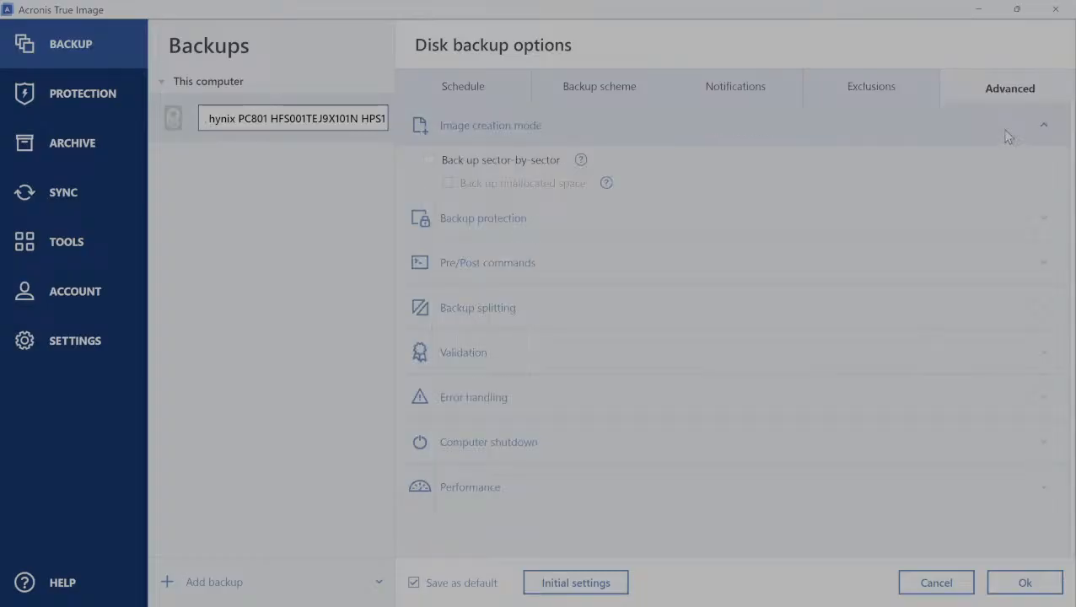
pyautogui.click(1044, 129)
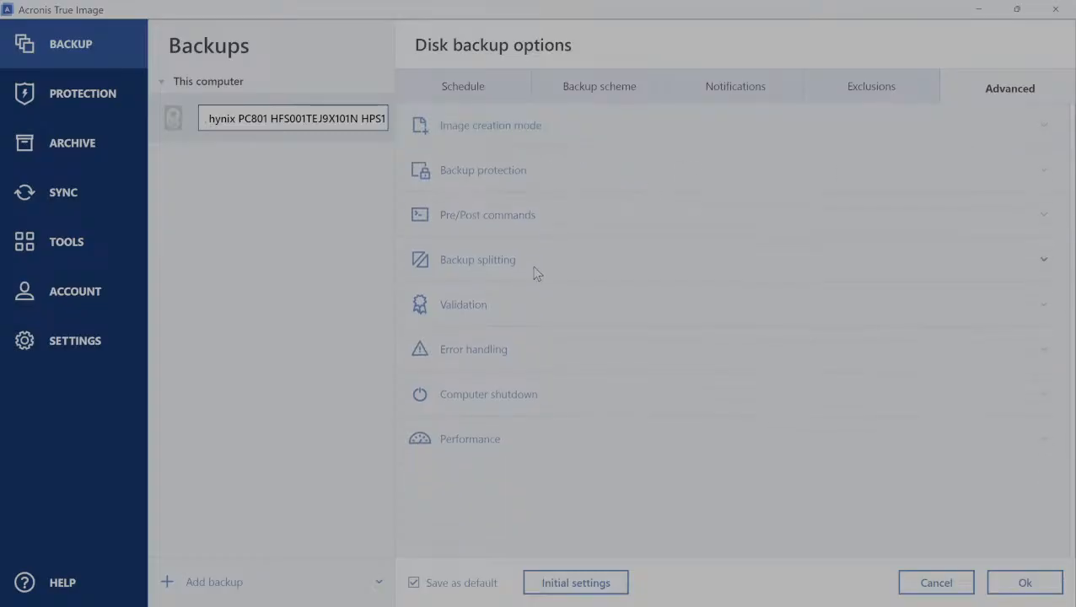
pyautogui.click(455, 309)
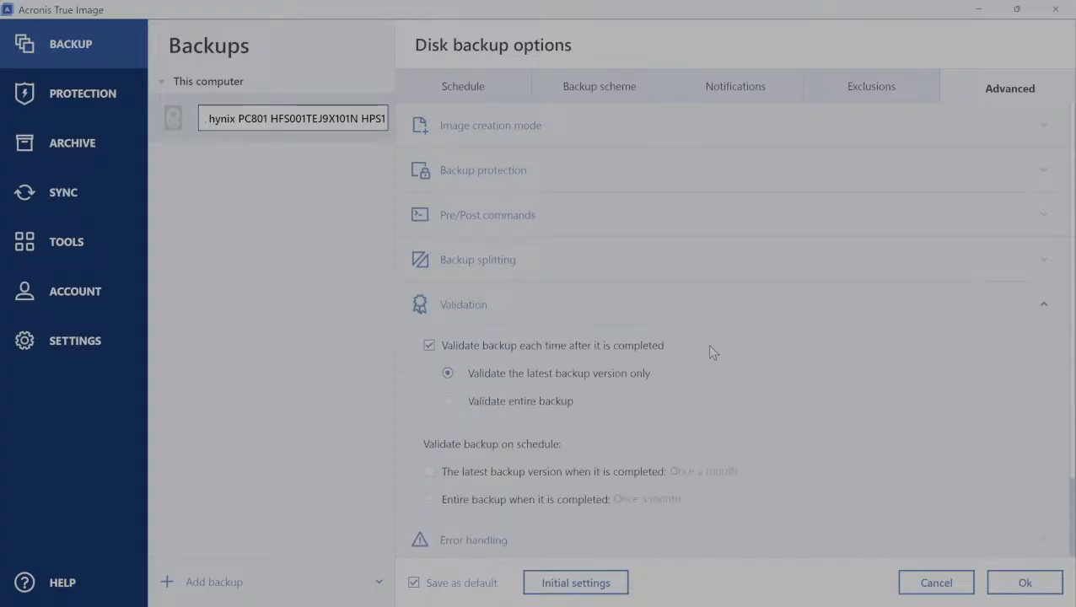
pyautogui.scroll(-1, 721, 352)
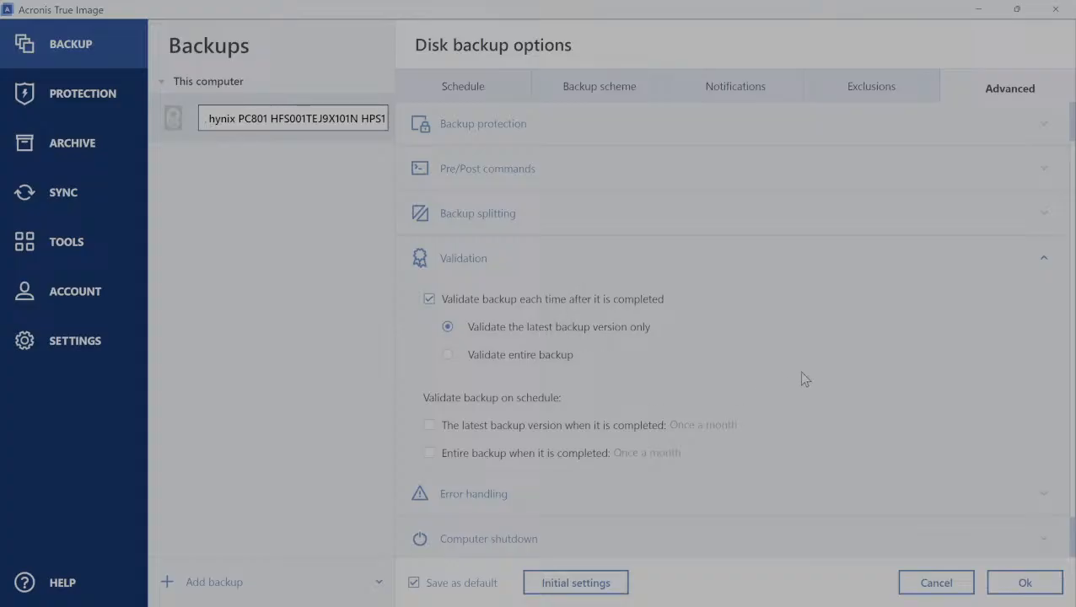
pyautogui.scroll(-1, 801, 377)
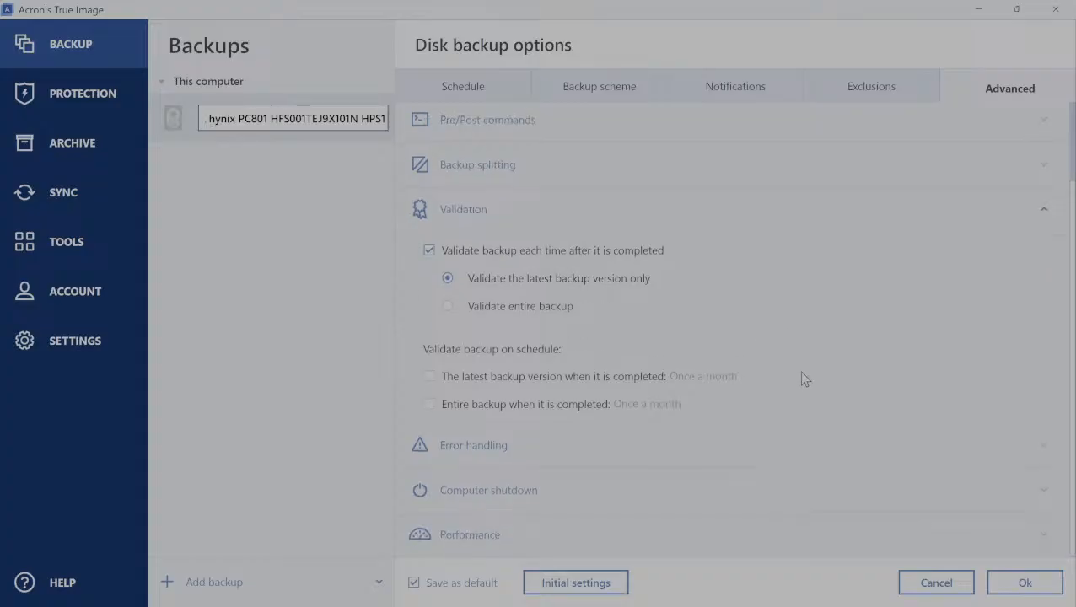
pyautogui.click(1024, 586)
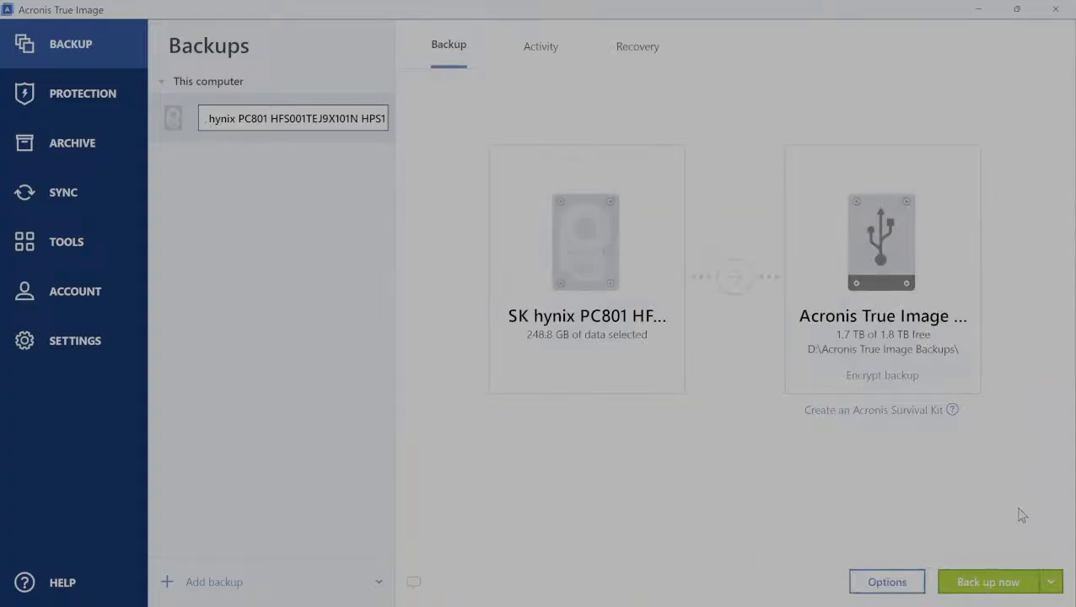